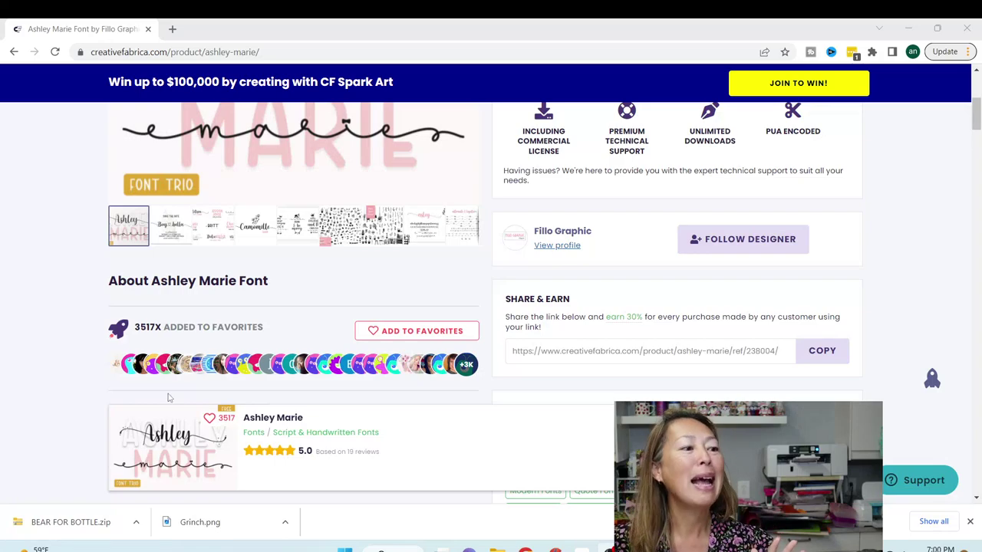
pyautogui.scroll(4, 349, 350)
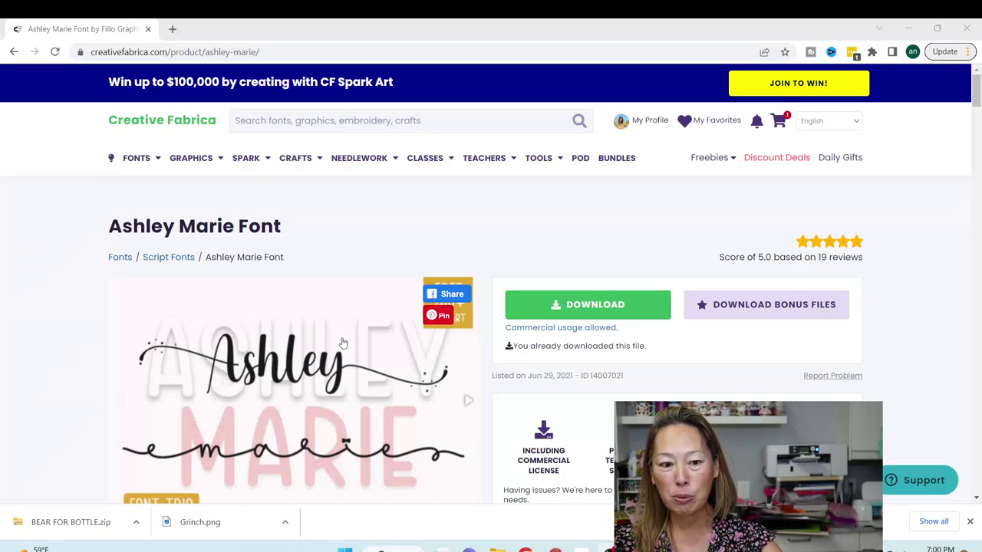
pyautogui.scroll(-1, 322, 322)
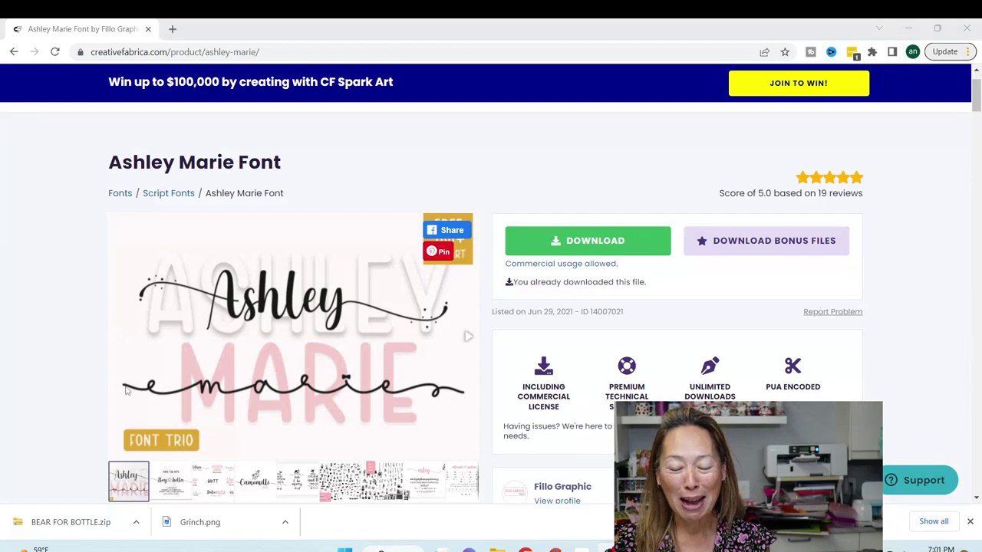
# Step: Add the snowflake ornament image from the #M41FC9640 search to the canvas
pyautogui.moveTo(497, 549)
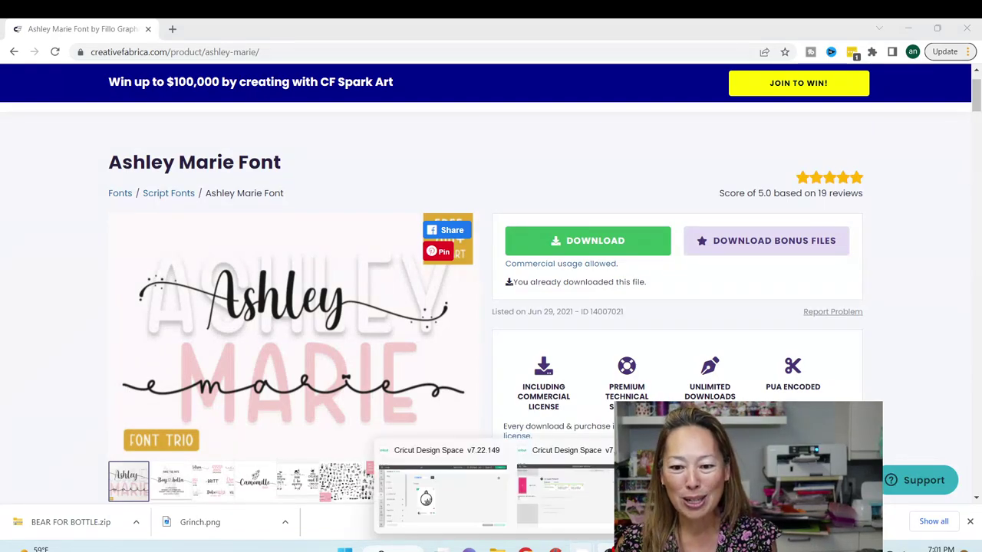
pyautogui.click(477, 499)
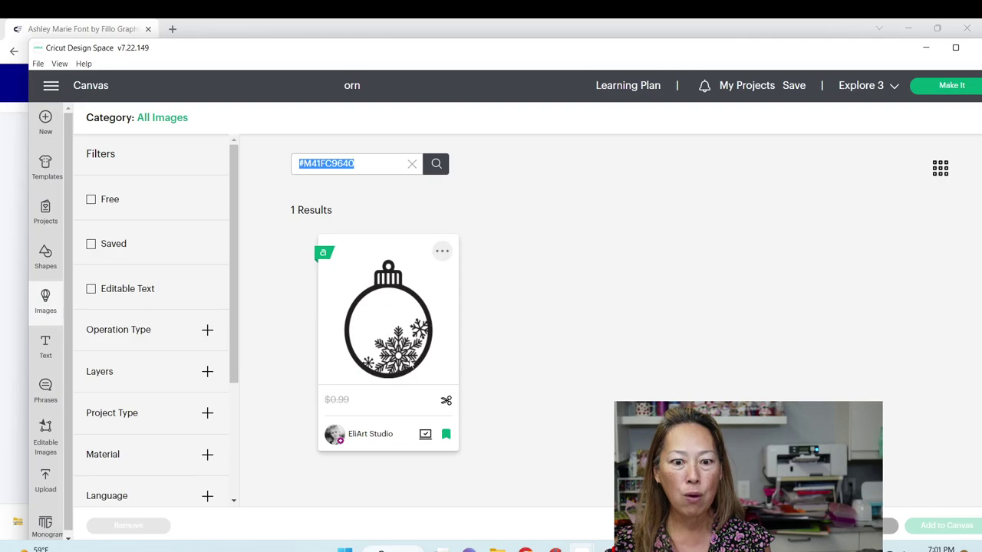
pyautogui.click(453, 210)
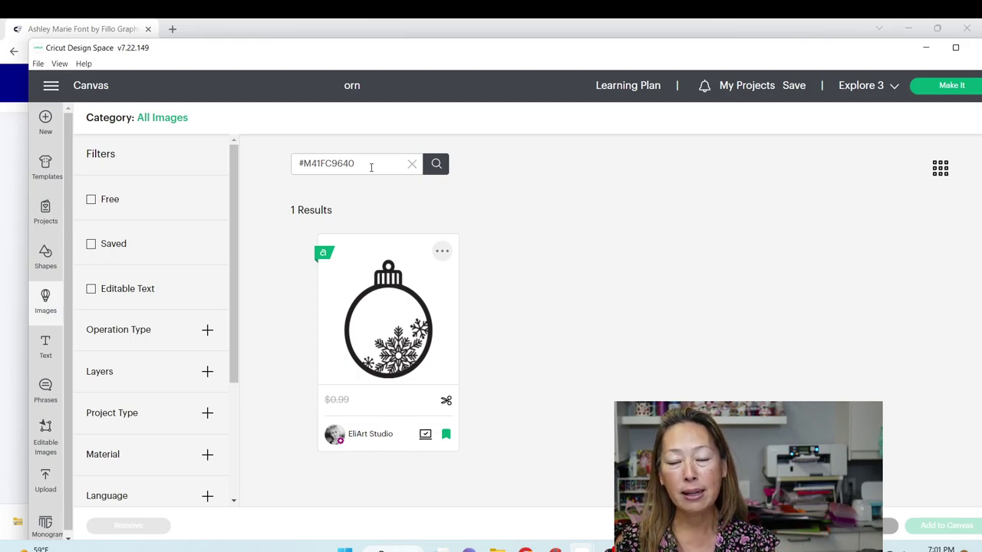
pyautogui.click(368, 342)
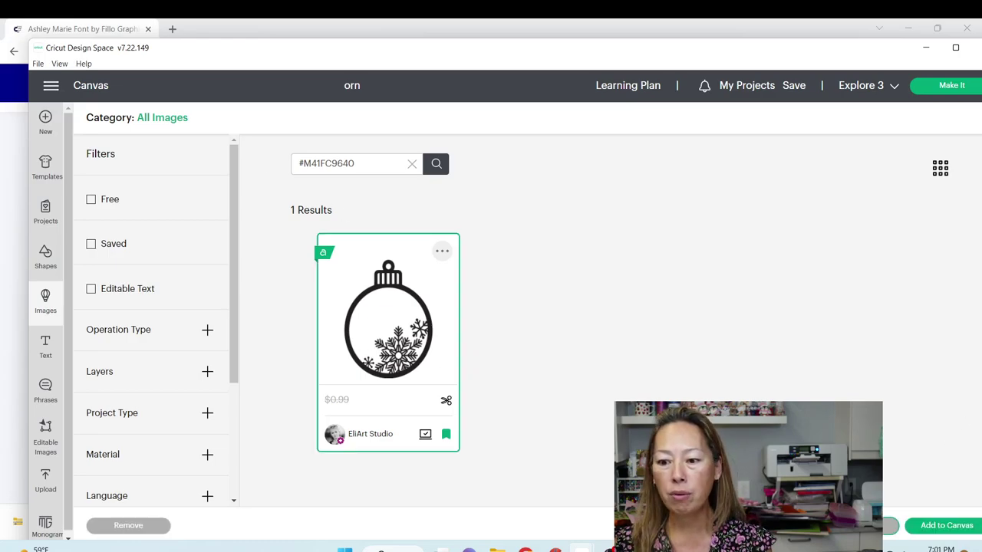
pyautogui.click(920, 525)
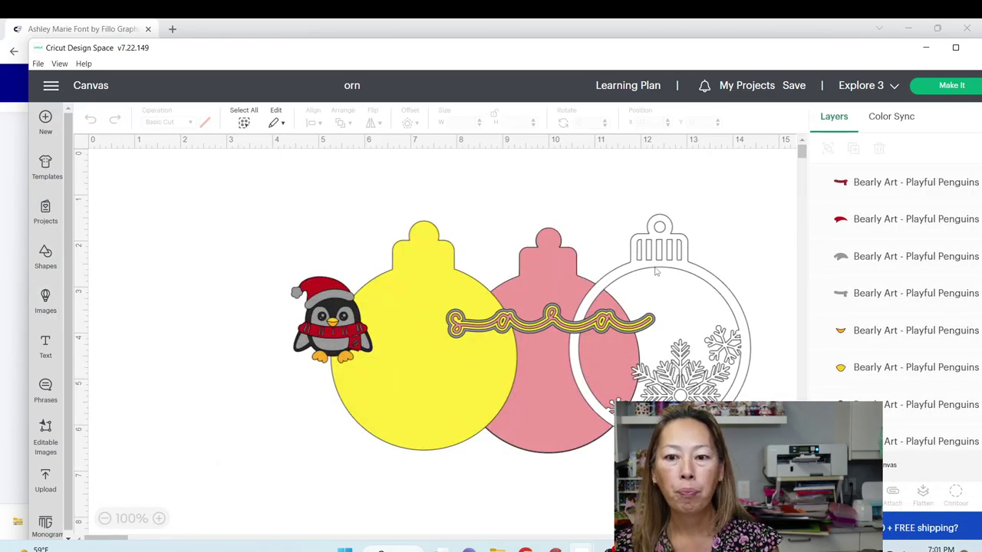
# Step: Drag the white snowflake ornament to the left edge of the canvas
pyautogui.click(655, 270)
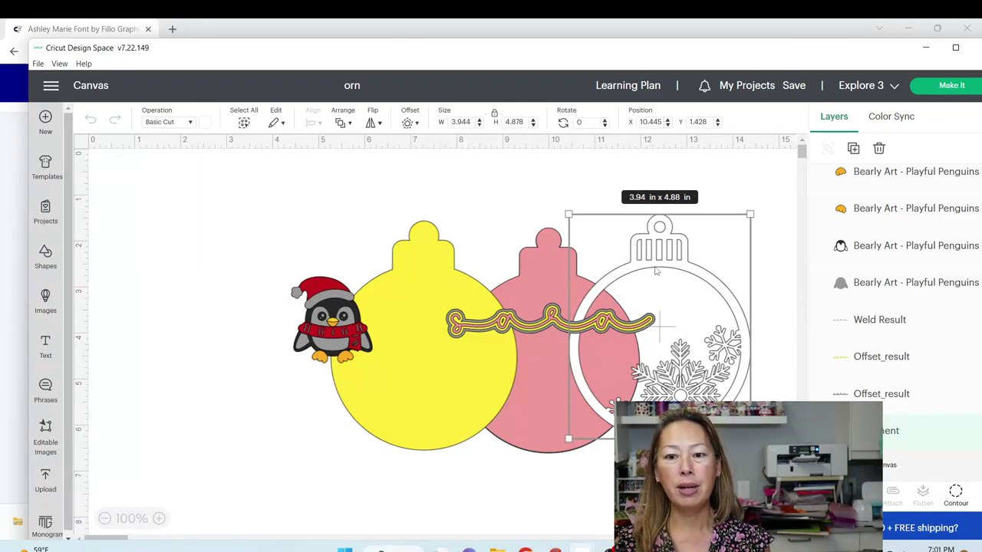
pyautogui.moveTo(659, 266); pyautogui.dragTo(177, 225)
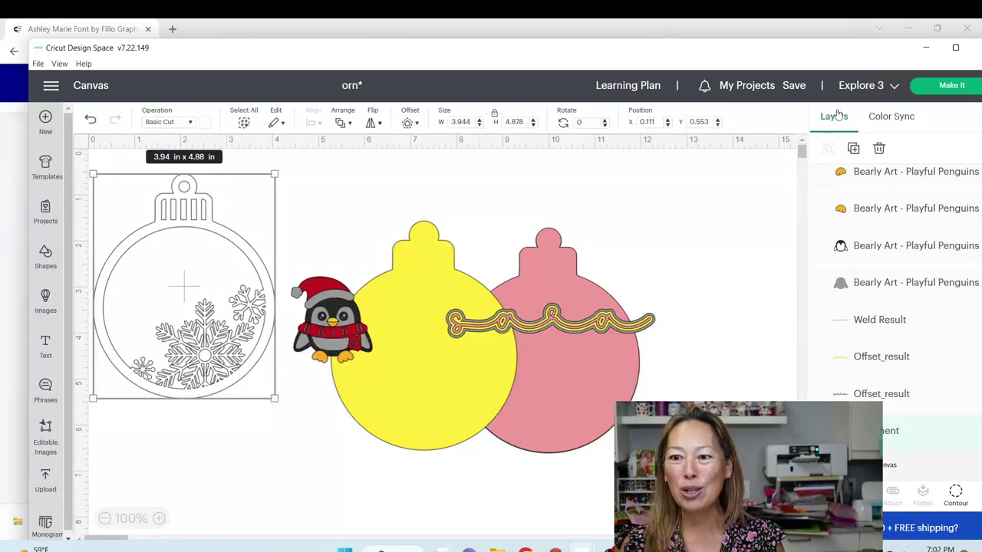
# Step: Duplicate the snowflake ornament and hide the copy's inner ring and snowflake cuts with Contour
pyautogui.click(853, 147)
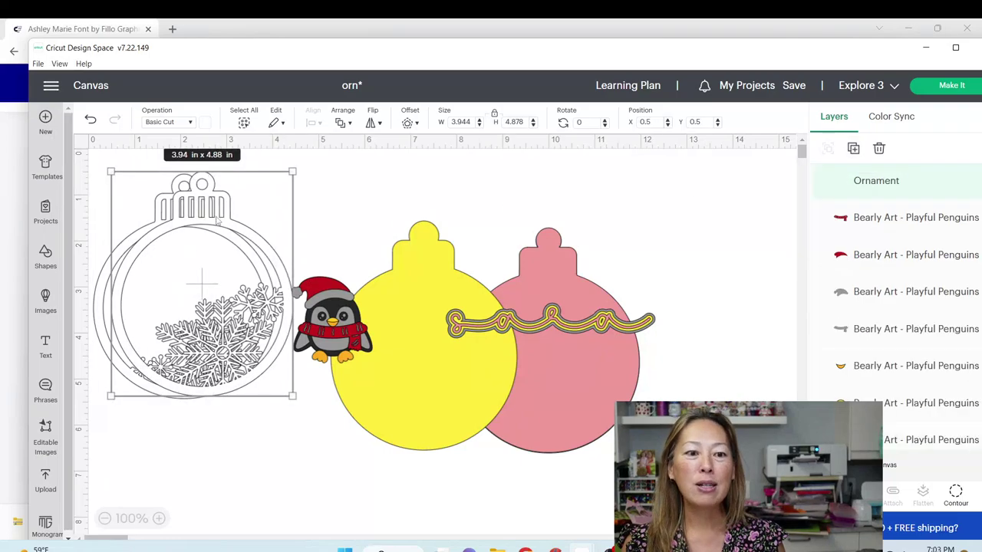
pyautogui.moveTo(208, 251); pyautogui.dragTo(641, 265)
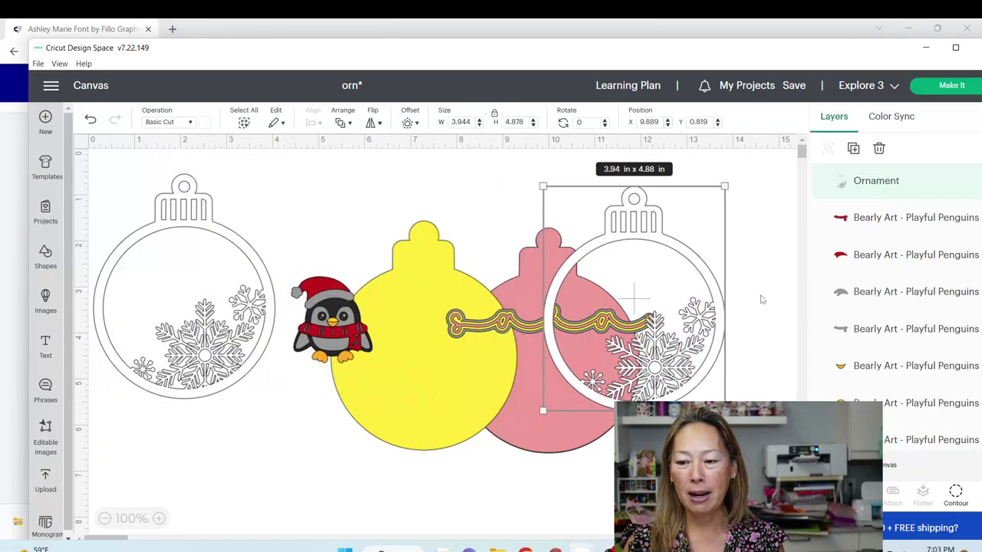
pyautogui.click(956, 492)
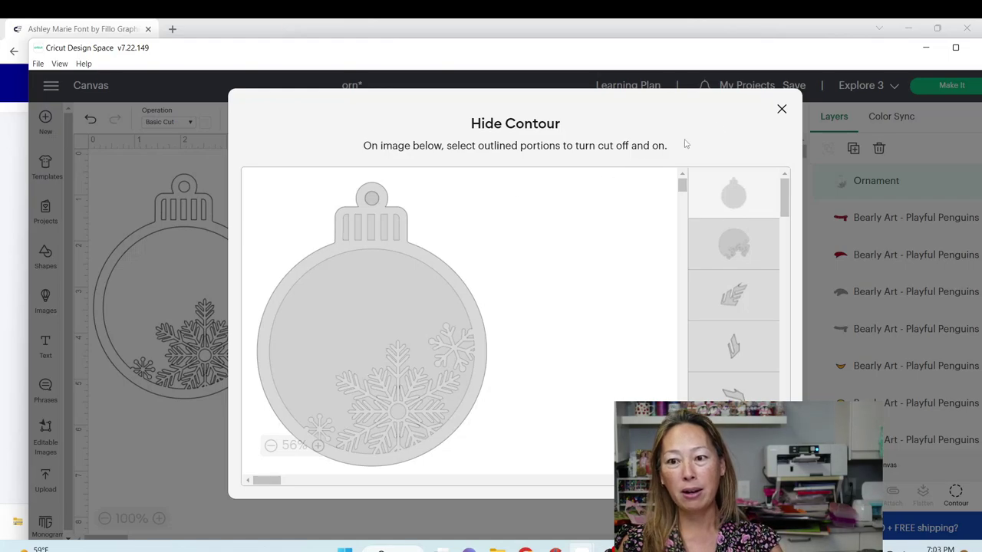
pyautogui.click(782, 109)
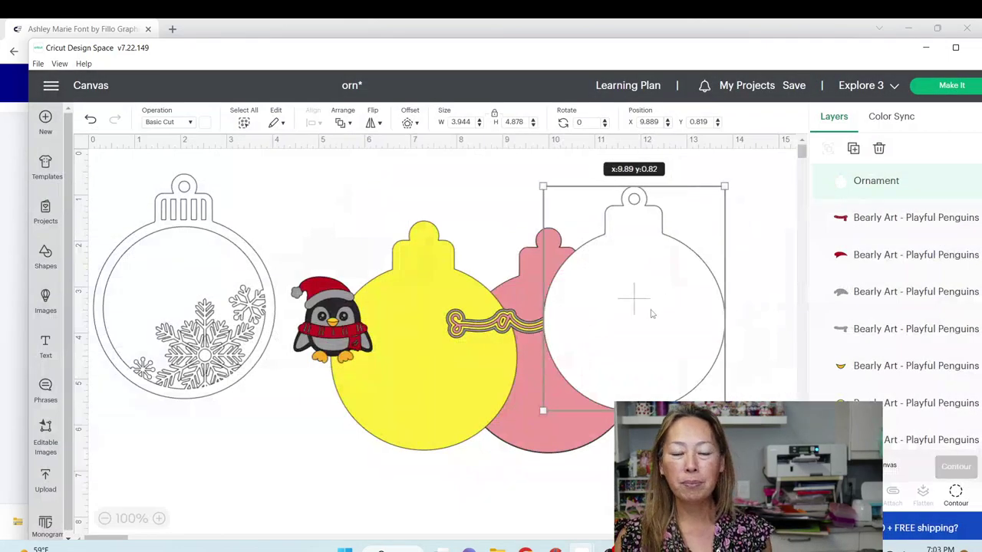
# Step: Duplicate the plain ornament back and set the copy over the yellow and pink ornaments
pyautogui.moveTo(640, 329); pyautogui.dragTo(752, 289)
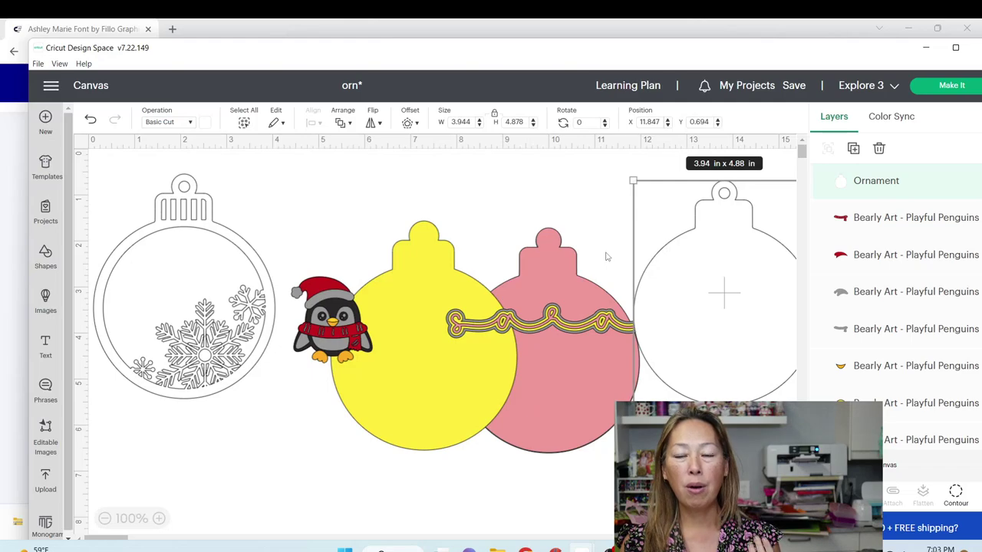
pyautogui.moveTo(201, 226); pyautogui.dragTo(238, 230)
pyautogui.click(772, 322)
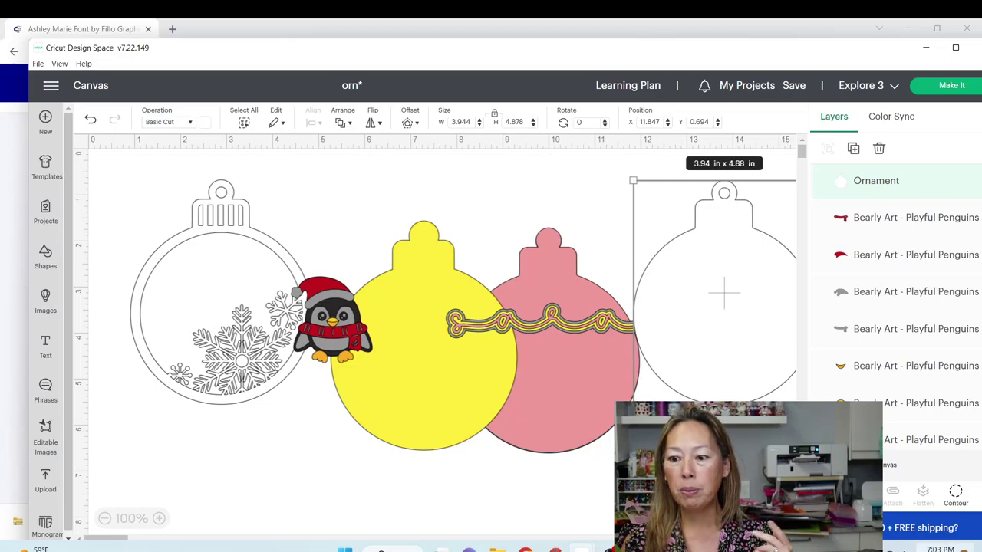
pyautogui.click(851, 146)
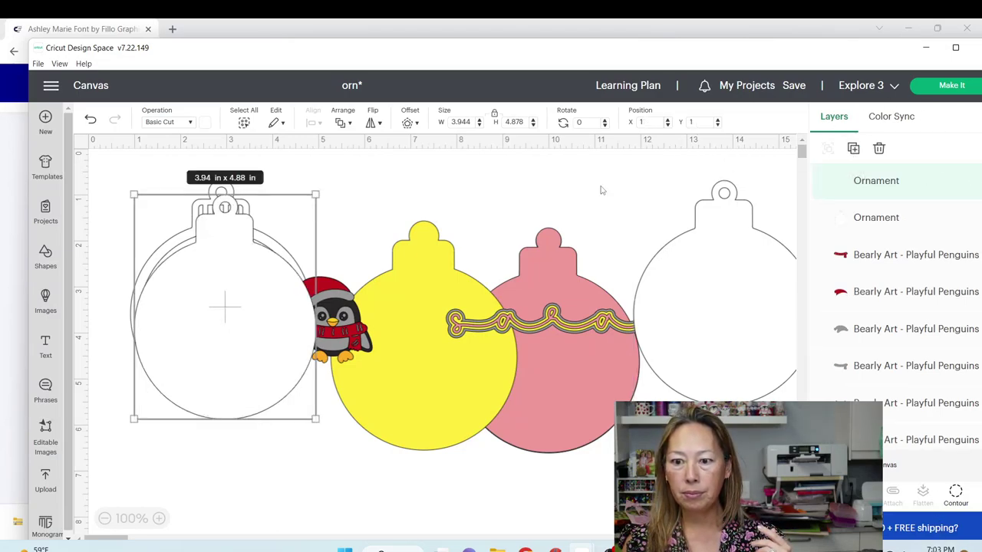
pyautogui.moveTo(228, 278); pyautogui.dragTo(692, 289)
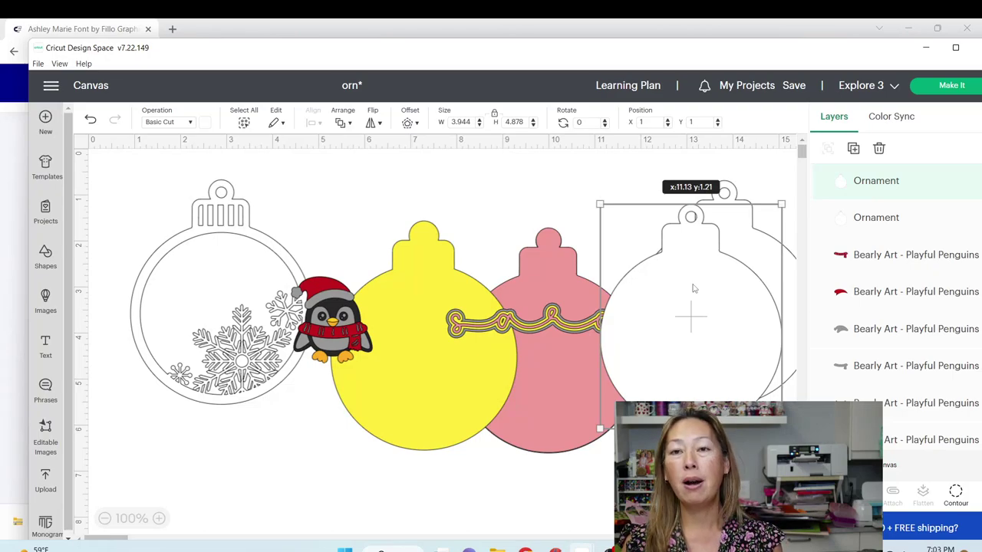
pyautogui.moveTo(693, 288); pyautogui.dragTo(480, 320)
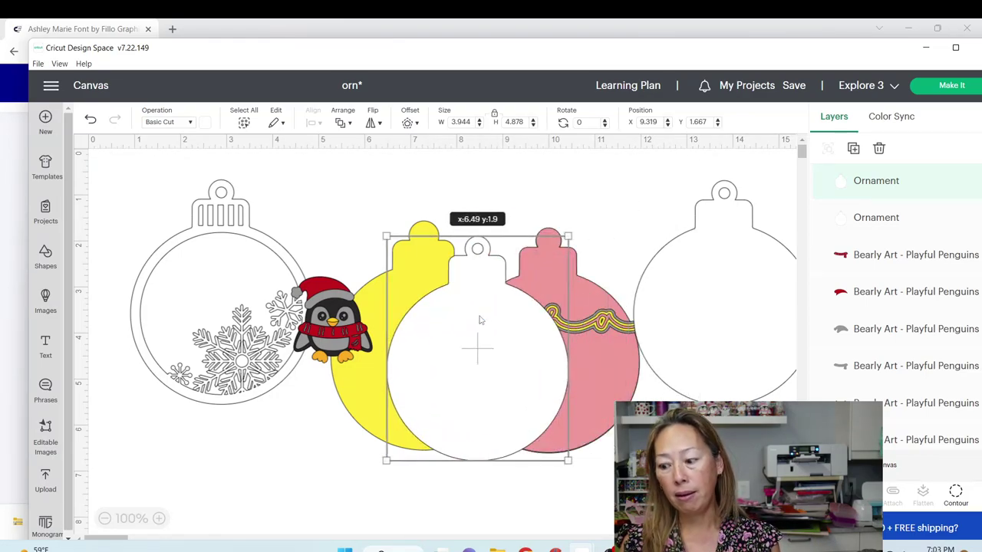
pyautogui.moveTo(480, 320); pyautogui.dragTo(480, 320)
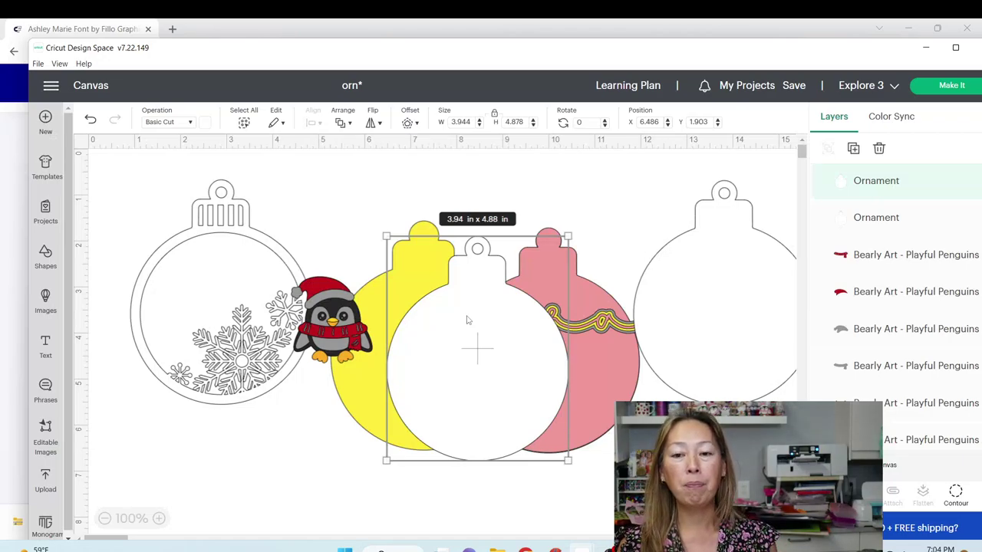
# Step: Stack both plain backs and the snowflake front together on the left side
pyautogui.moveTo(466, 318); pyautogui.dragTo(227, 376)
pyautogui.moveTo(236, 202); pyautogui.dragTo(572, 205)
pyautogui.moveTo(281, 373); pyautogui.dragTo(230, 285)
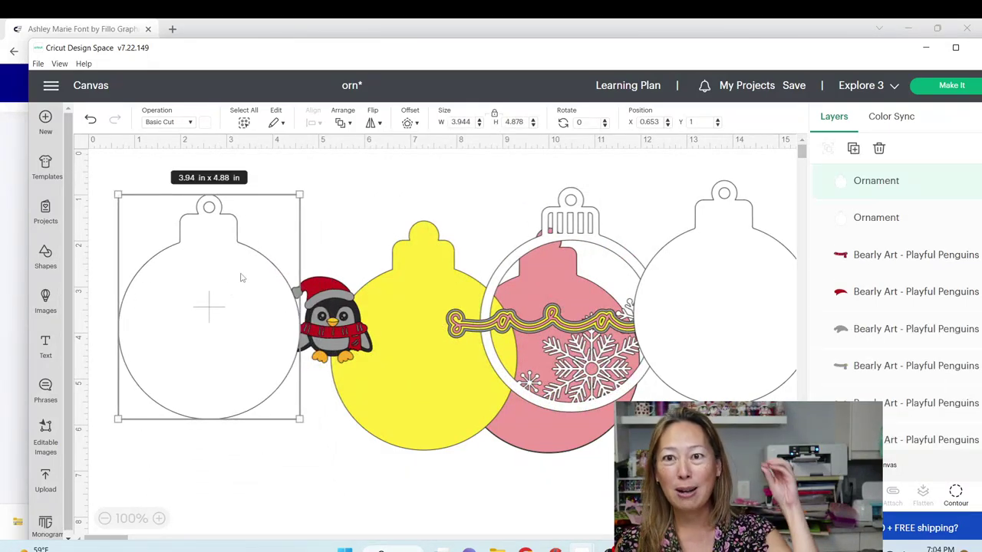
pyautogui.moveTo(701, 306); pyautogui.dragTo(217, 313)
pyautogui.moveTo(579, 253); pyautogui.dragTo(254, 246)
# Step: Bring the snowflake front forward, align it over a back, then move it right and lower one back
pyautogui.click(343, 123)
pyautogui.click(374, 143)
pyautogui.moveTo(305, 273); pyautogui.dragTo(264, 269)
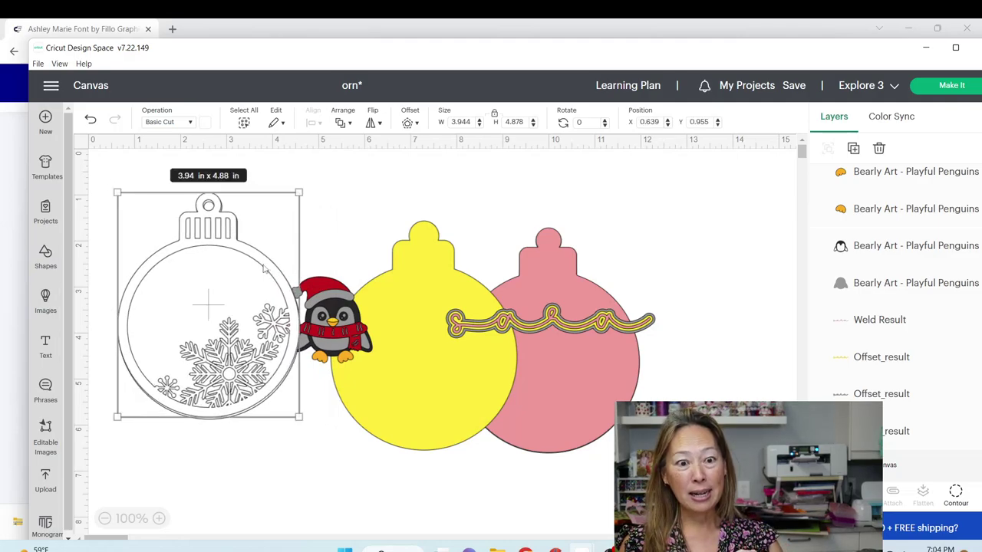
pyautogui.moveTo(264, 268); pyautogui.dragTo(265, 269)
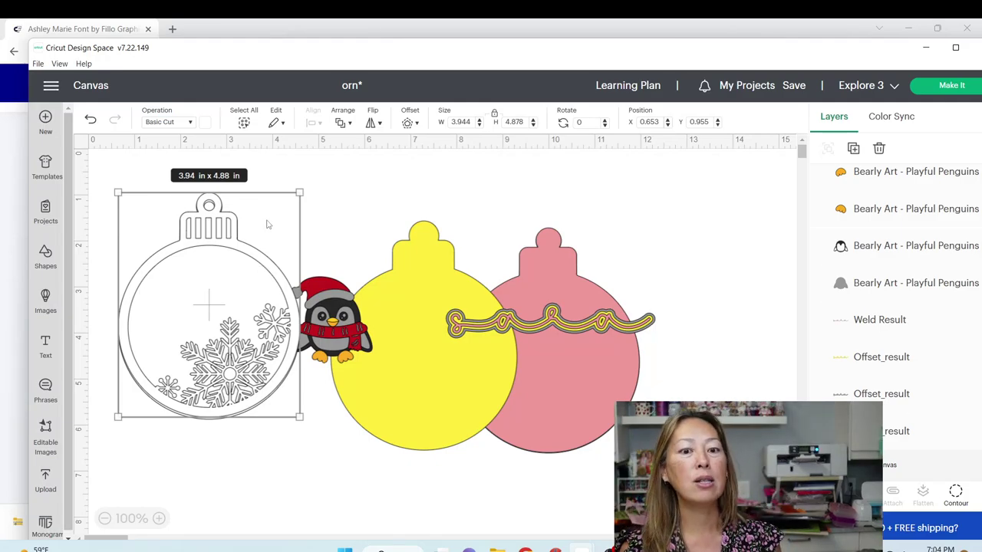
pyautogui.moveTo(261, 265); pyautogui.dragTo(767, 242)
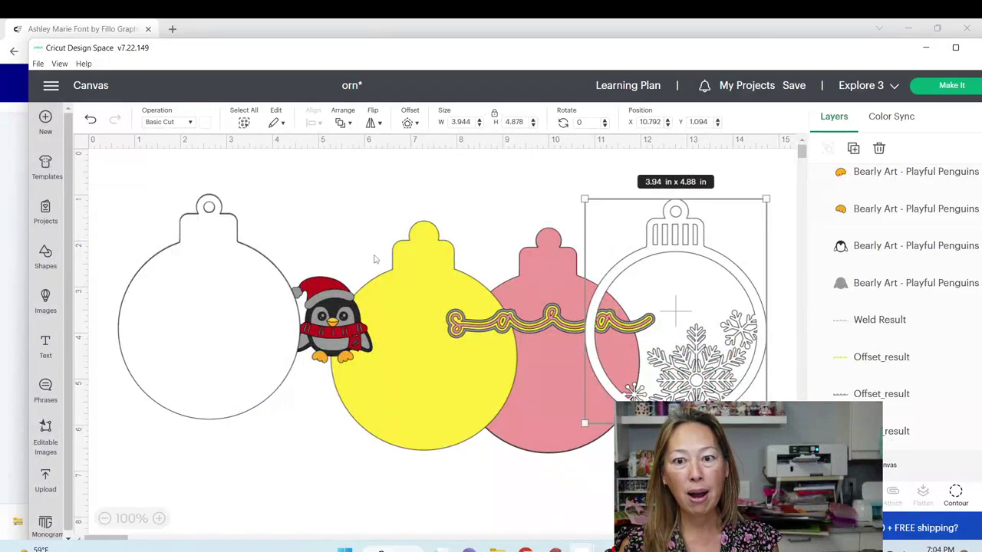
pyautogui.moveTo(181, 267); pyautogui.dragTo(176, 327)
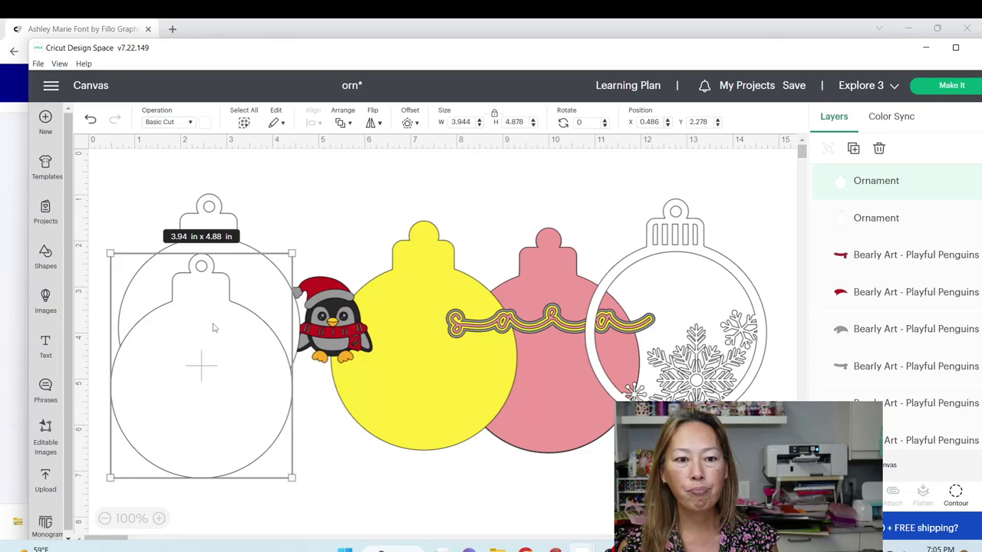
# Step: Create a 0.05 offset outline around the plain ornament back
pyautogui.click(408, 124)
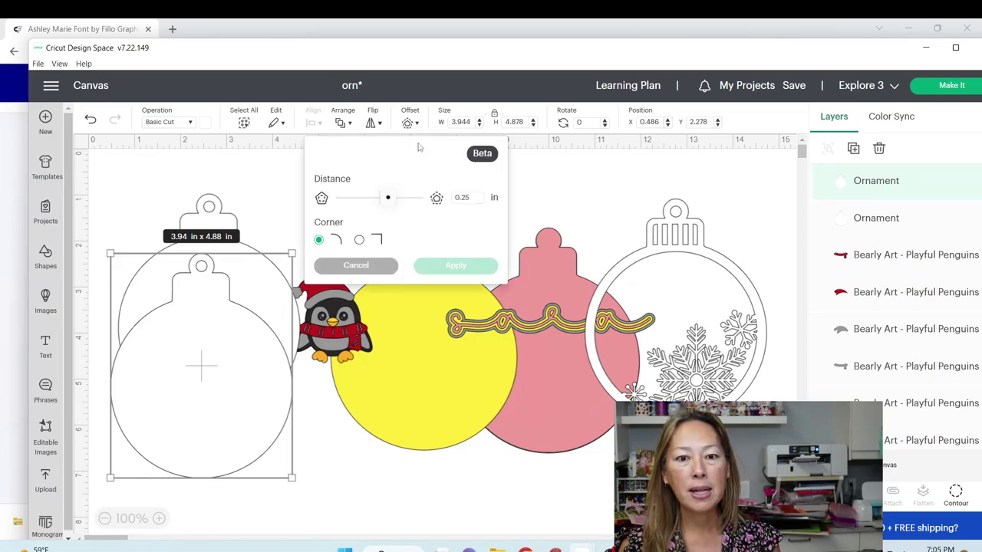
pyautogui.doubleClick(462, 198)
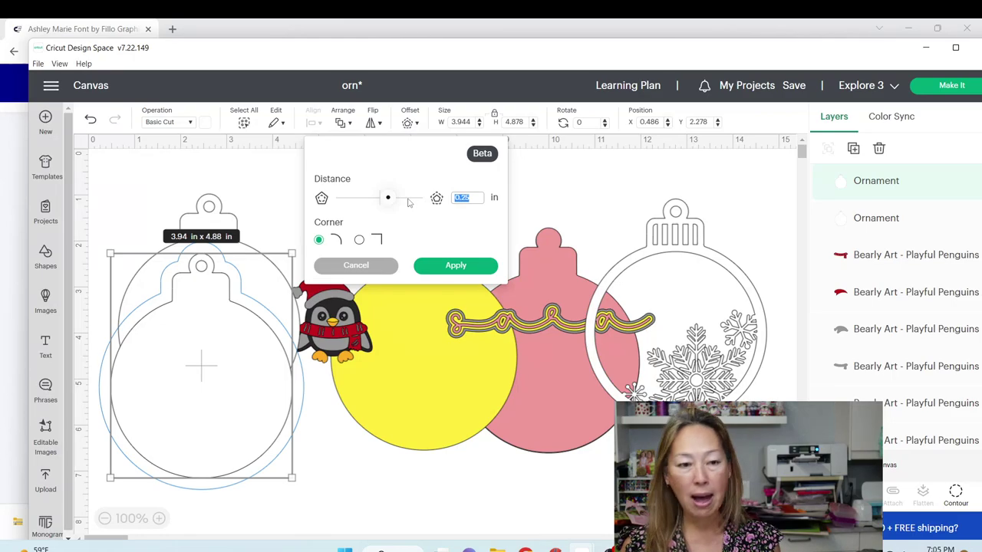
pyautogui.write('.05')
pyautogui.press('Return')
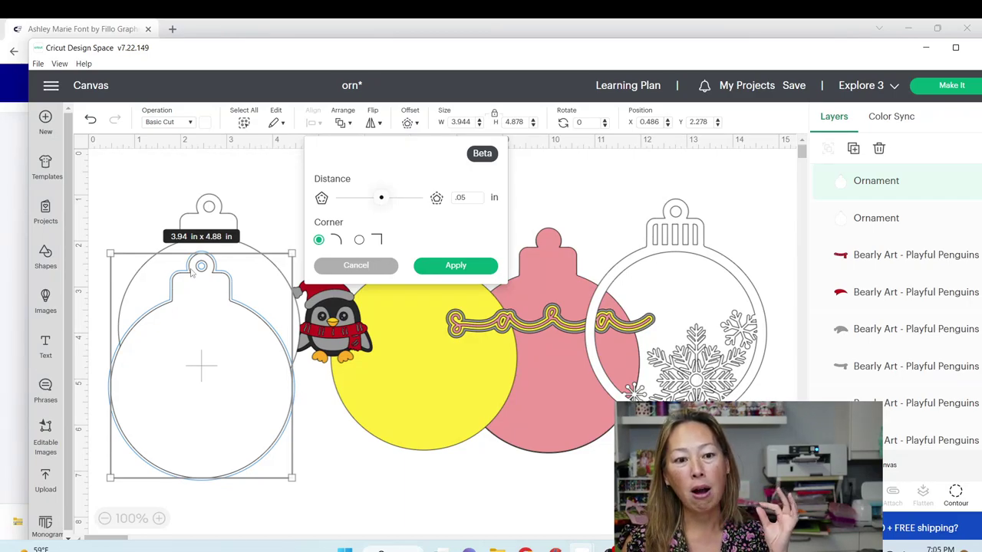
pyautogui.click(475, 270)
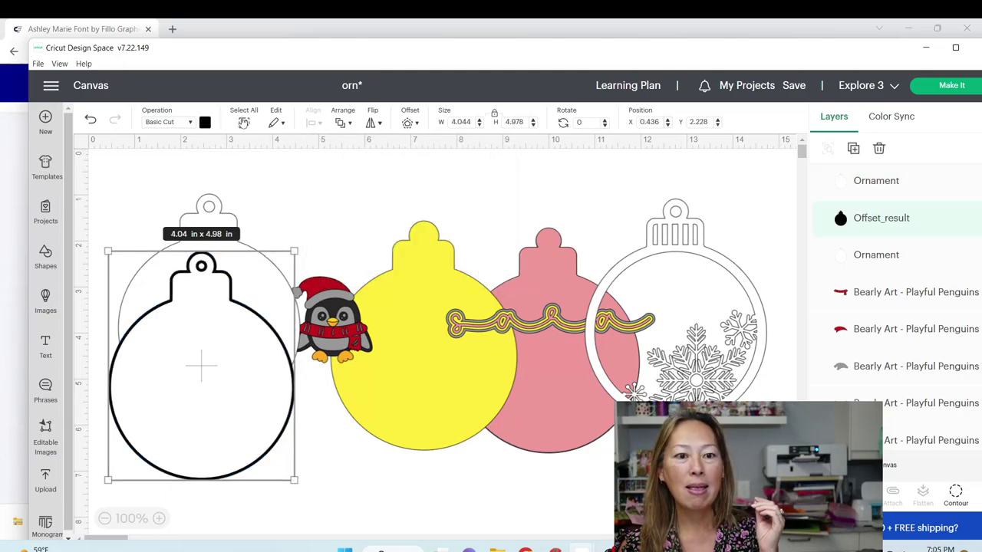
# Step: Make the offset outline yellow, then select the white ornament together with its outline
pyautogui.click(205, 123)
pyautogui.click(250, 177)
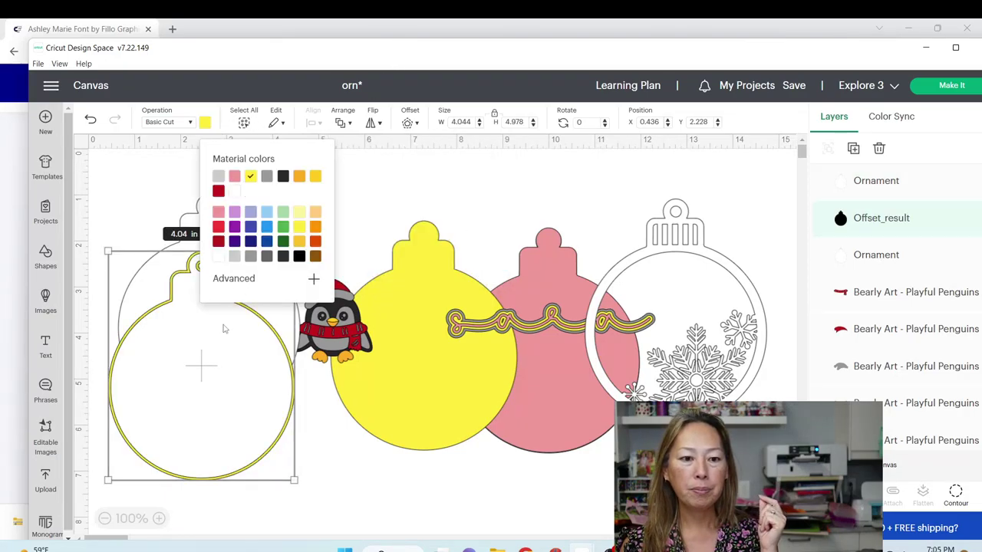
pyautogui.click(222, 330)
pyautogui.click(467, 190)
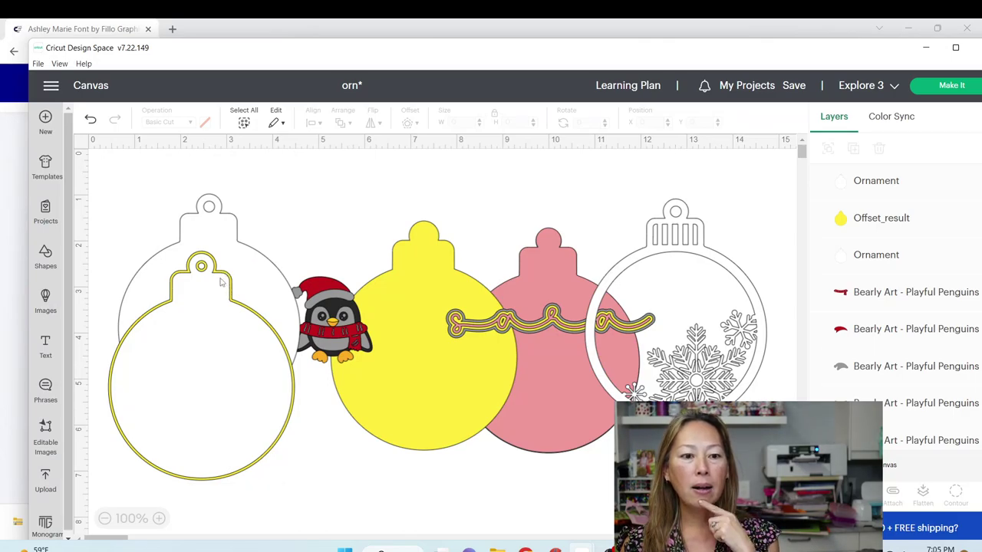
pyautogui.moveTo(220, 282); pyautogui.dragTo(195, 277)
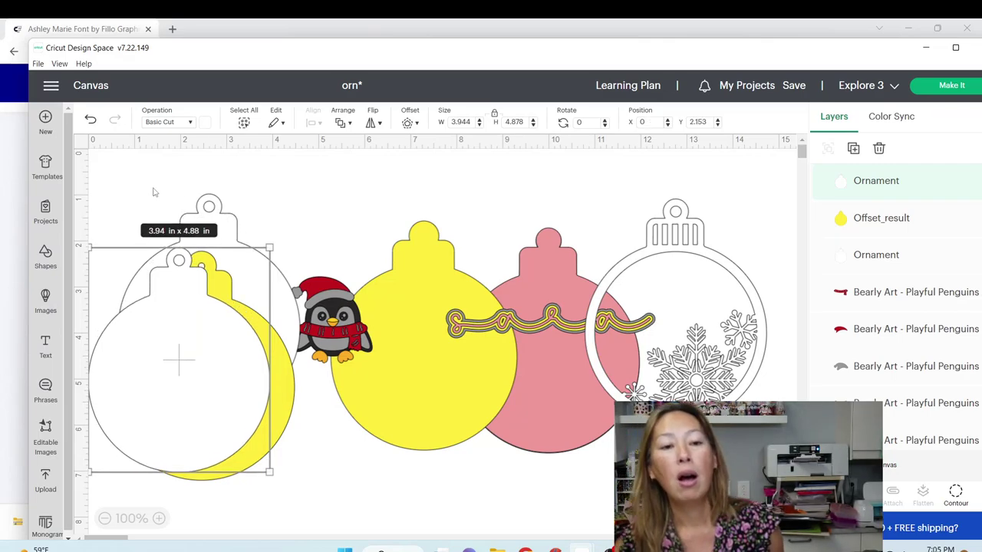
pyautogui.moveTo(153, 182); pyautogui.dragTo(158, 369)
# Step: Delete the white ornament with its outline and the yellow ornament, and turn the pink ornament grey
pyautogui.press('Delete')
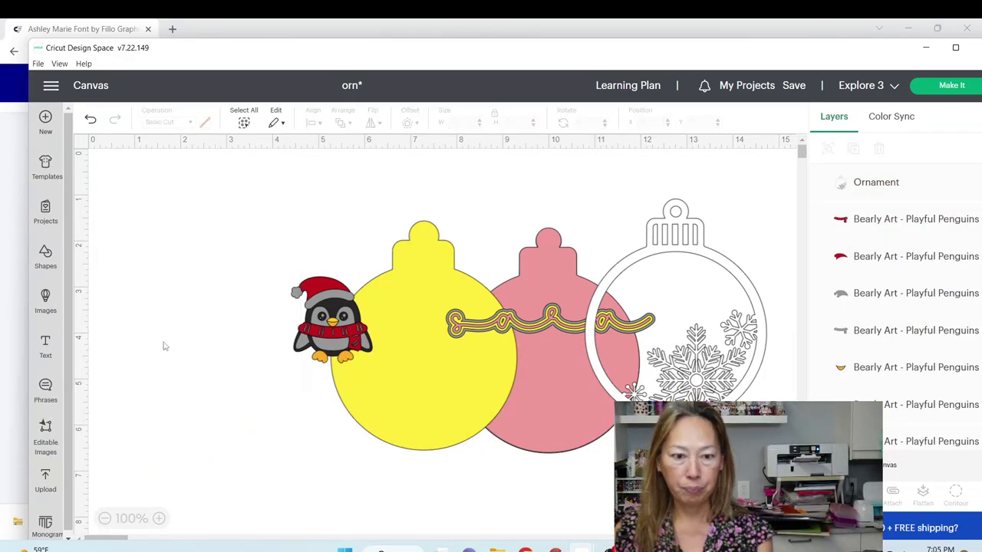
pyautogui.click(432, 249)
pyautogui.press('Delete')
pyautogui.click(562, 242)
pyautogui.click(588, 241)
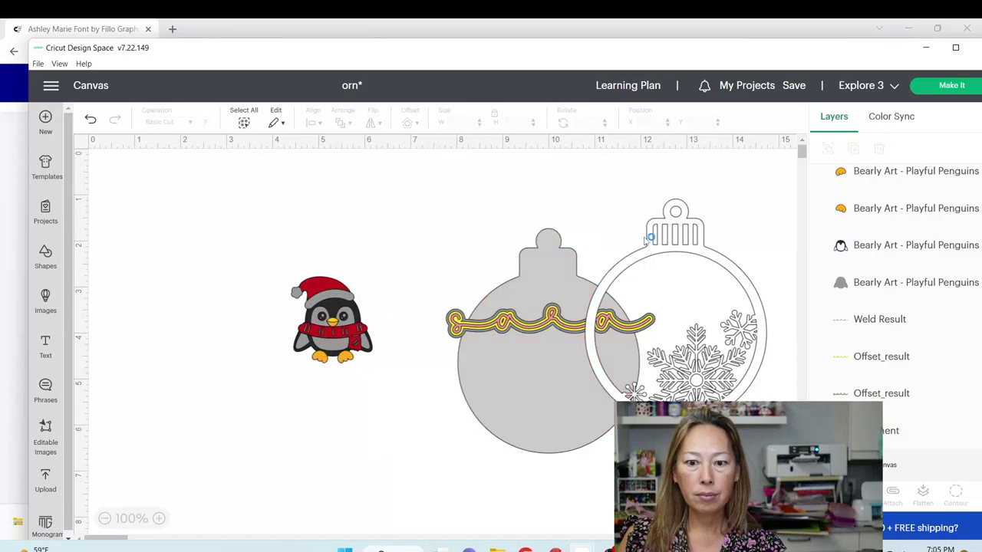
# Step: Move the snowflake ornament left beside the penguin and select all the penguin's pieces
pyautogui.moveTo(631, 227); pyautogui.dragTo(182, 200)
pyautogui.click(332, 287)
pyautogui.moveTo(377, 293); pyautogui.dragTo(355, 307)
pyautogui.moveTo(220, 204); pyautogui.dragTo(180, 218)
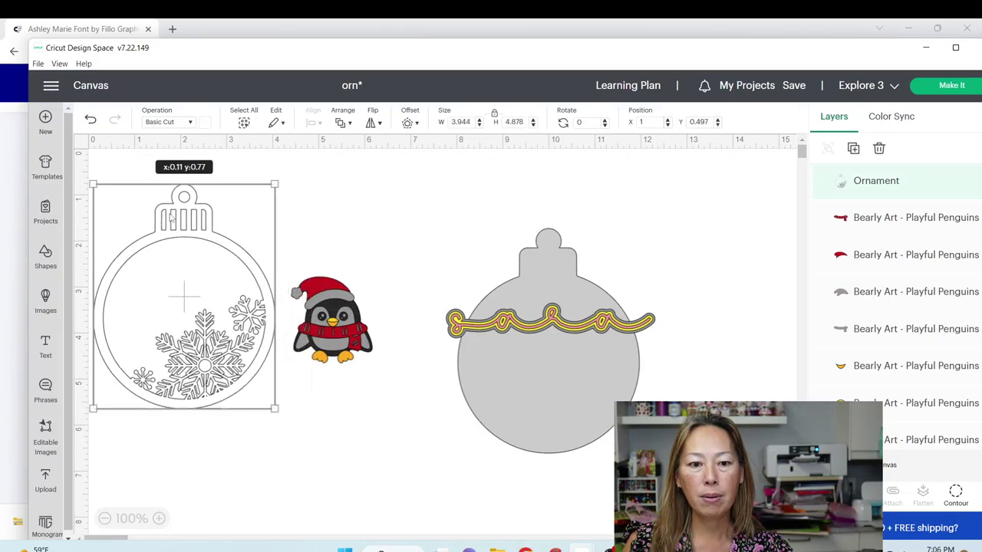
pyautogui.moveTo(322, 236); pyautogui.dragTo(383, 406)
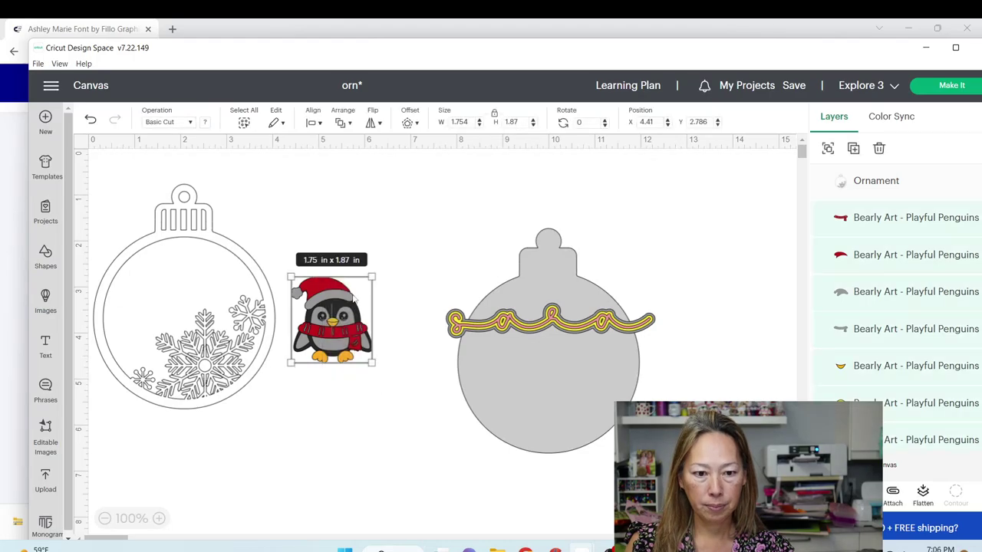
# Step: Group the penguin's pieces, try it enlarged inside the ornament, then undo the resize
pyautogui.click(828, 148)
pyautogui.moveTo(243, 246); pyautogui.dragTo(291, 242)
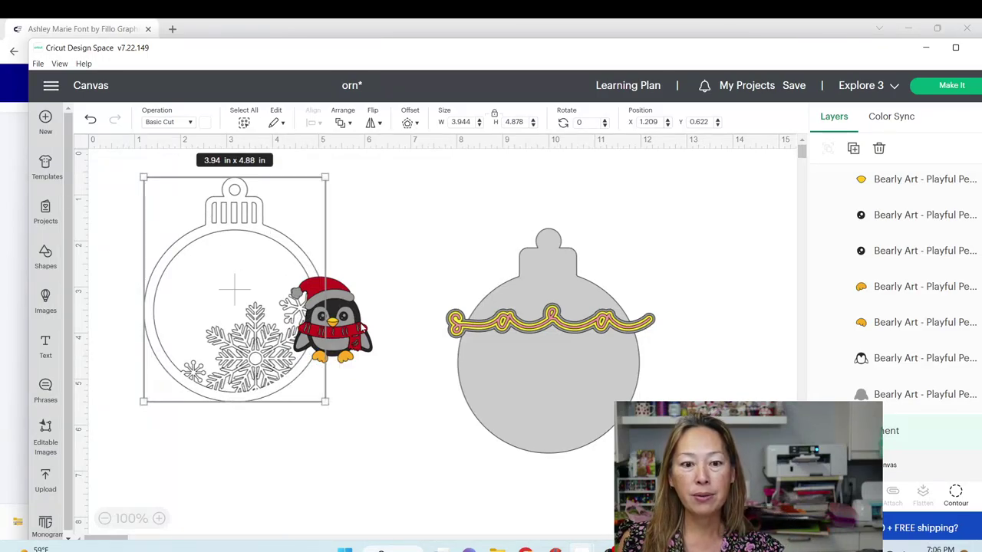
pyautogui.moveTo(361, 325); pyautogui.dragTo(245, 317)
pyautogui.moveTo(256, 354); pyautogui.dragTo(287, 368)
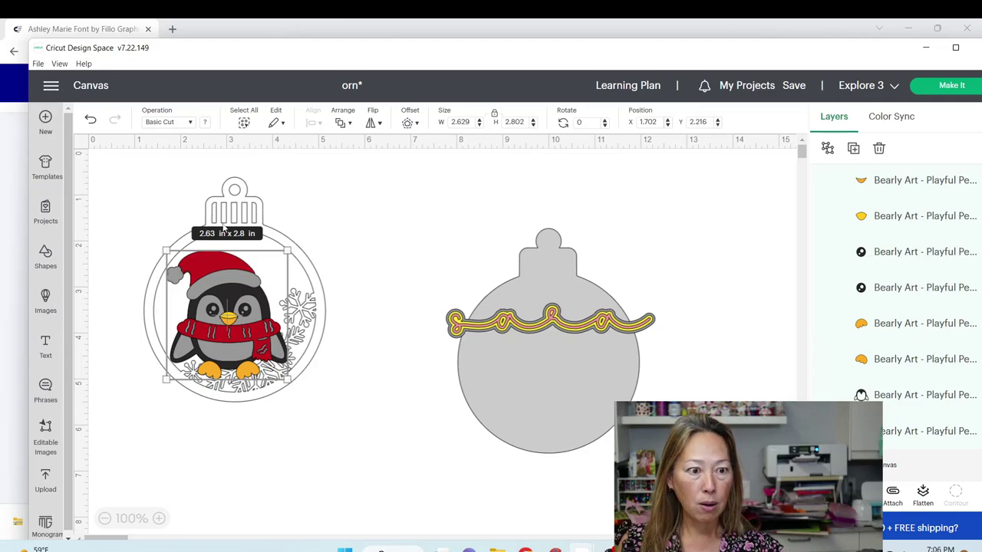
pyautogui.click(89, 119)
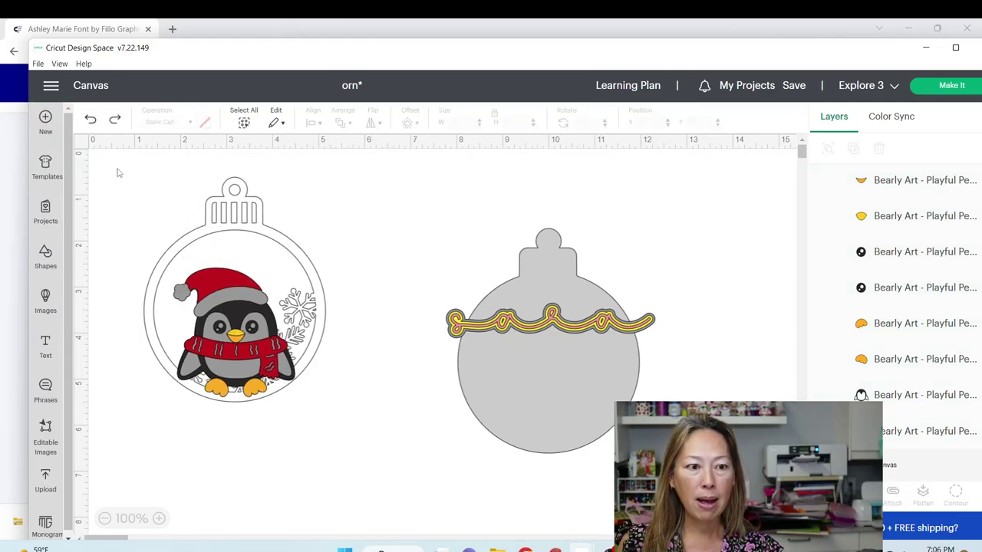
pyautogui.click(90, 119)
# Step: Place the 1.75 x 1.87 in penguin overlapping the snowflake ornament's left edge
pyautogui.click(208, 307)
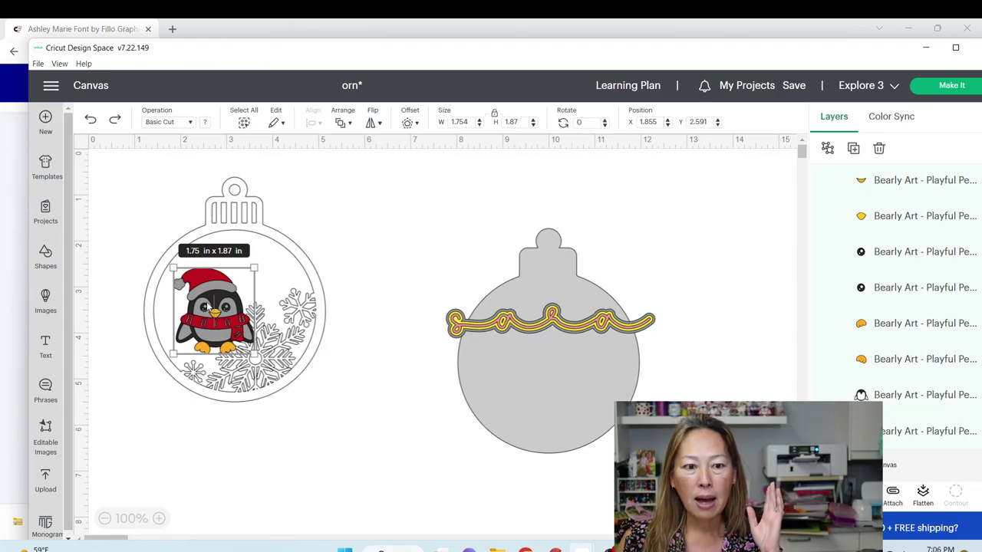
pyautogui.moveTo(207, 307); pyautogui.dragTo(156, 310)
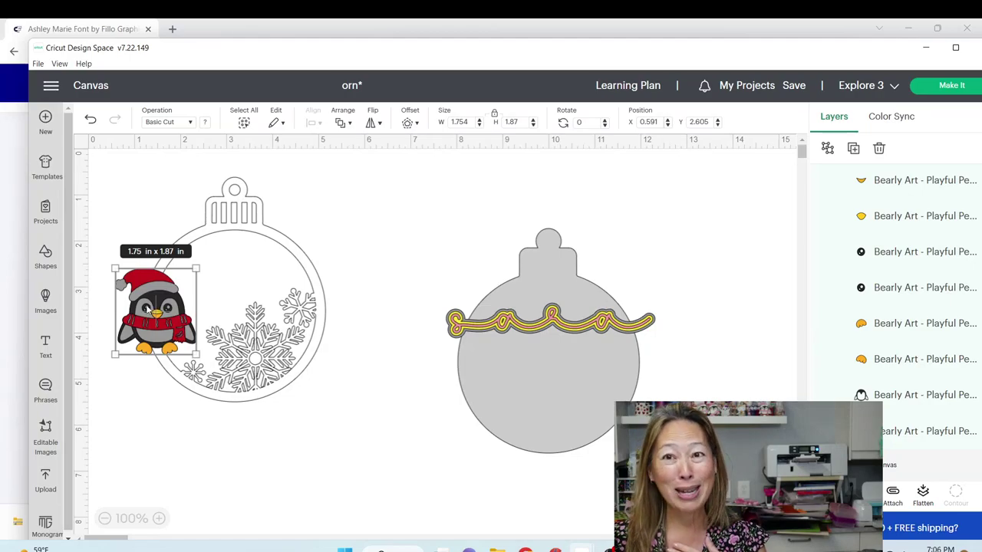
pyautogui.moveTo(157, 310); pyautogui.dragTo(163, 331)
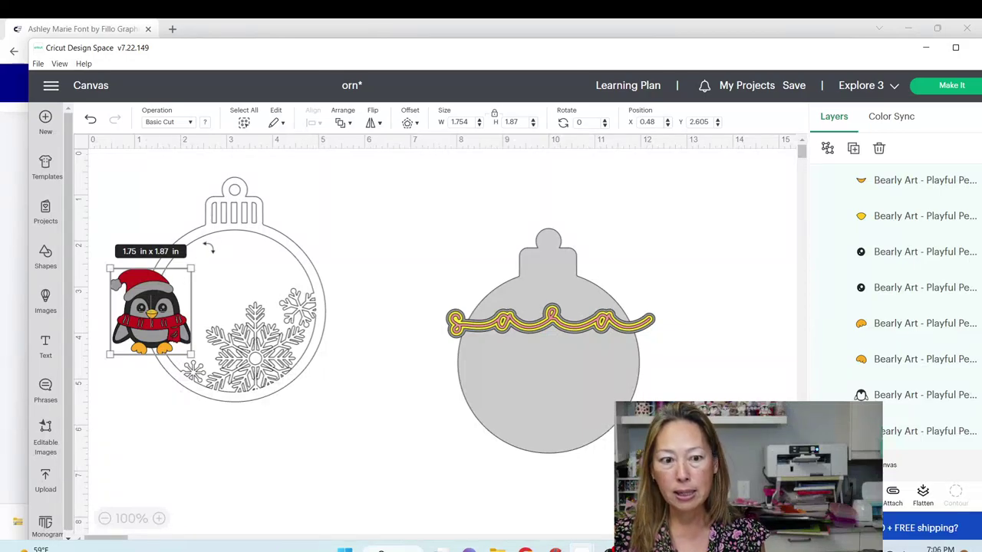
pyautogui.click(217, 223)
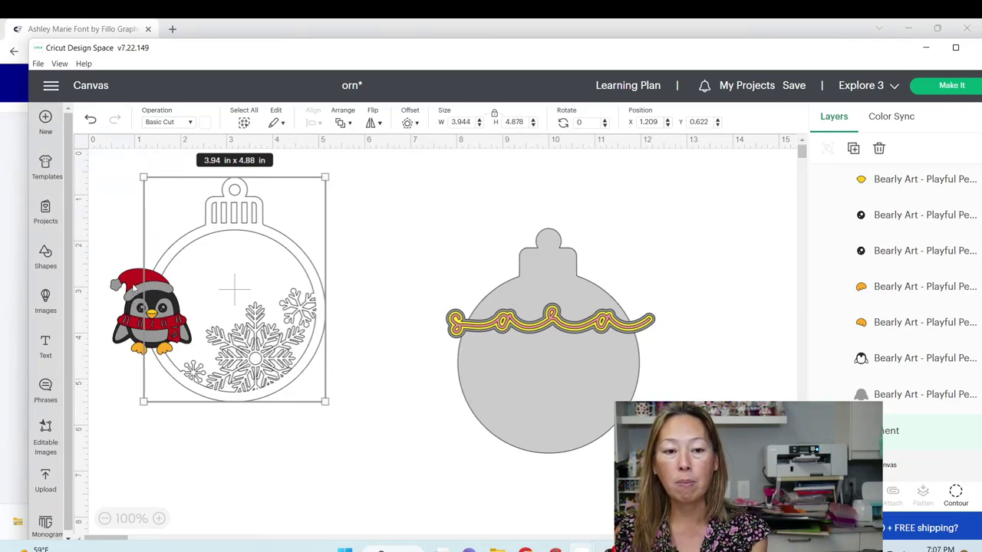
pyautogui.click(393, 248)
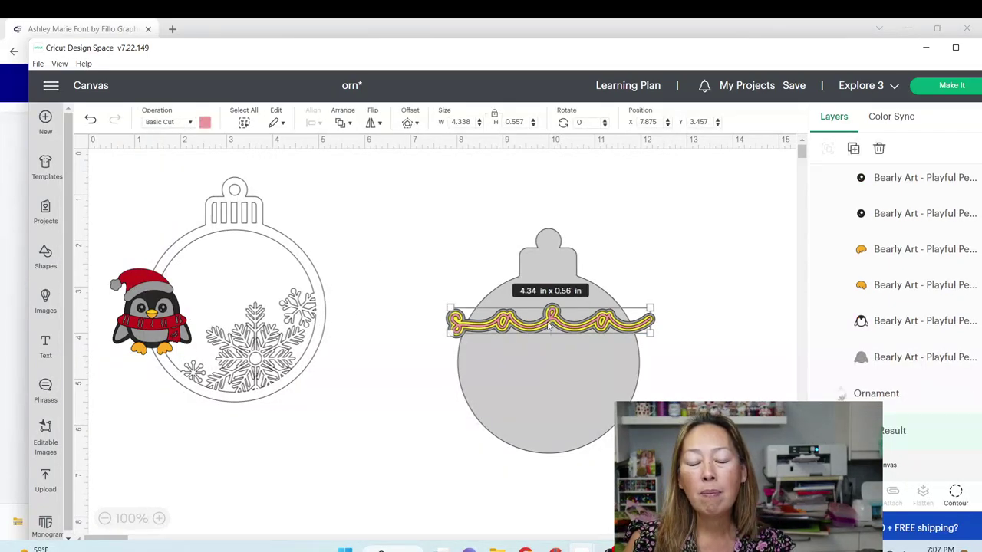
# Step: Move the pink script outline across the ornament's top and bring it to the front
pyautogui.moveTo(551, 326)
pyautogui.mouseDown()
pyautogui.moveTo(474, 237)
pyautogui.moveTo(178, 258)
pyautogui.moveTo(189, 261)
pyautogui.mouseUp()
pyautogui.click(335, 124)
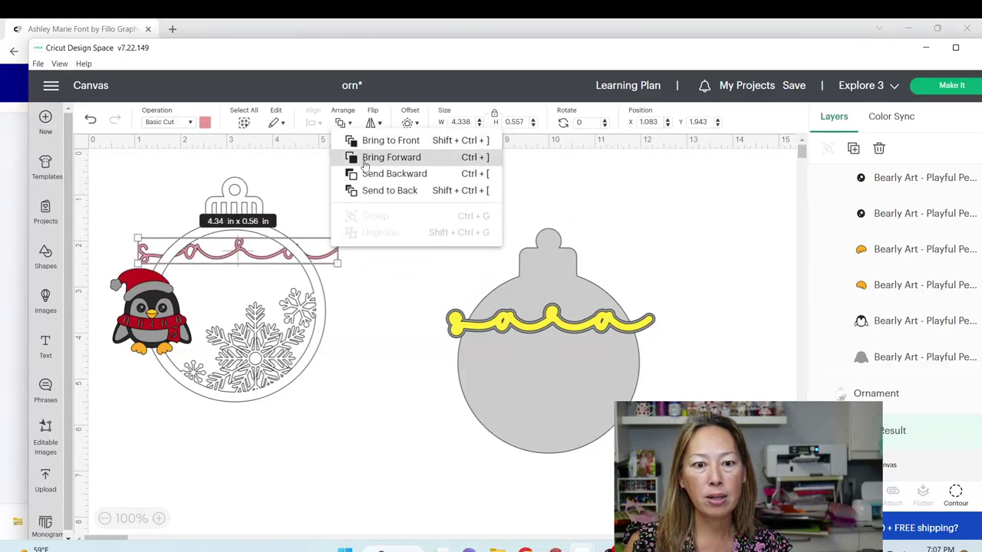
pyautogui.click(374, 146)
pyautogui.moveTo(279, 263); pyautogui.dragTo(286, 258)
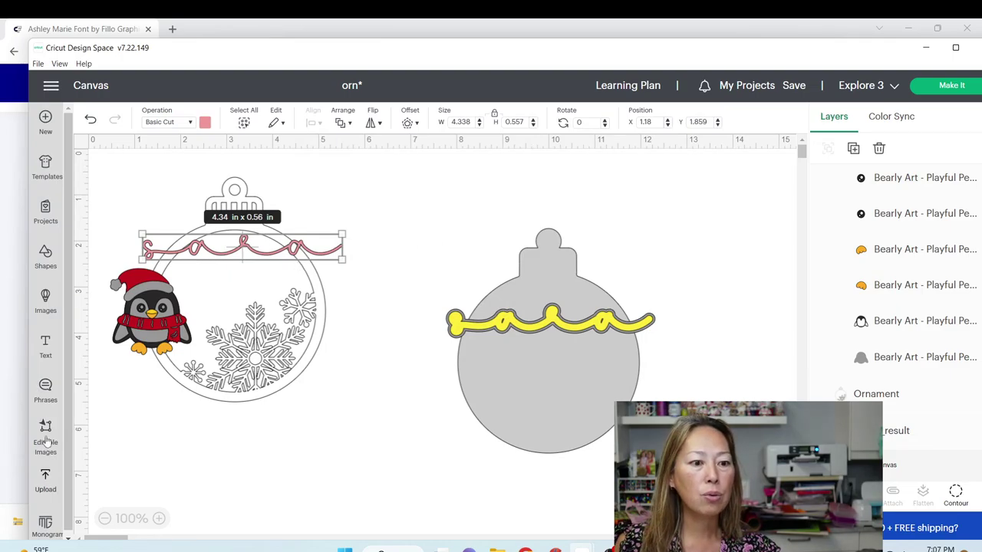
pyautogui.click(46, 345)
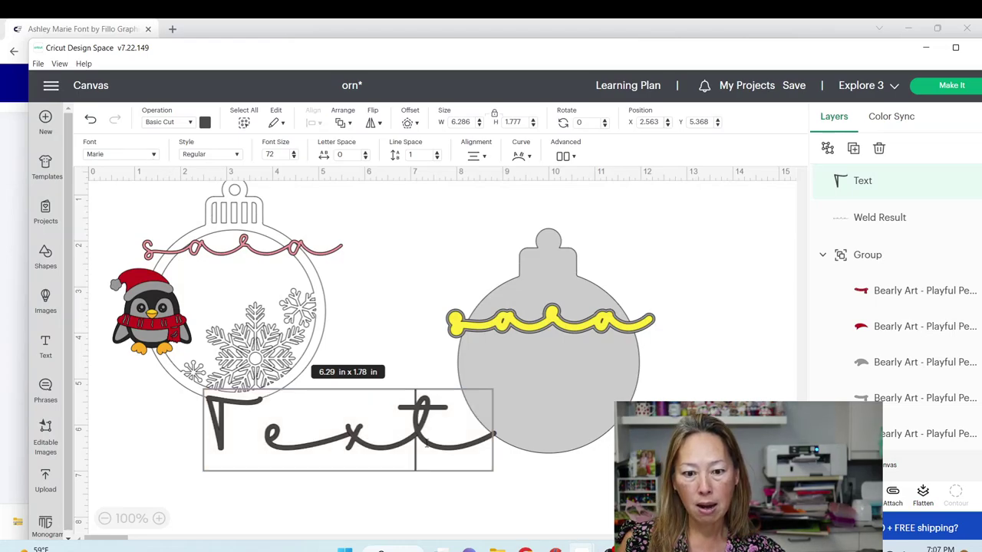
# Step: Type the name in Marie font, weld its letters, and shrink it to 4.46 x 0.57 in
pyautogui.write('s')
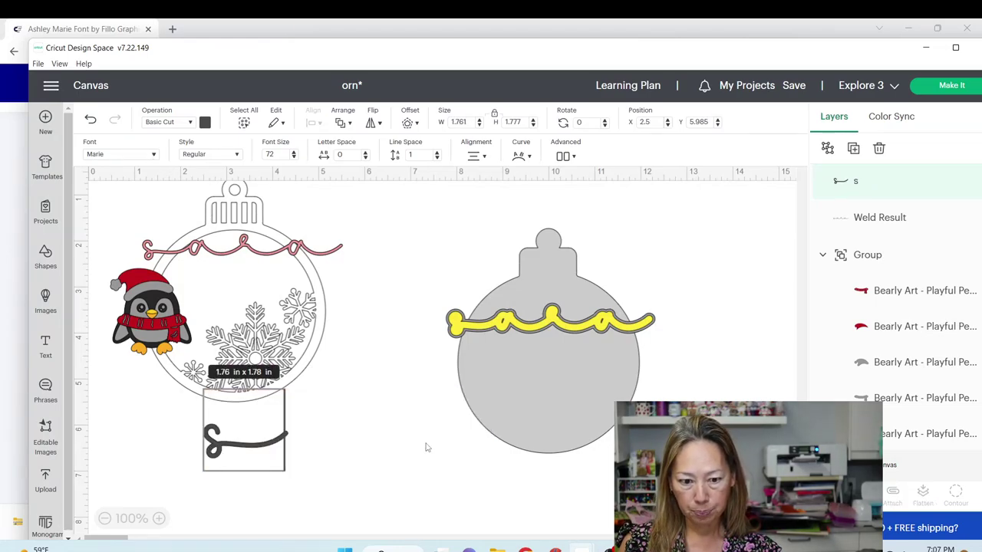
pyautogui.write('a')
pyautogui.press('BackSpace')
pyautogui.write('ara')
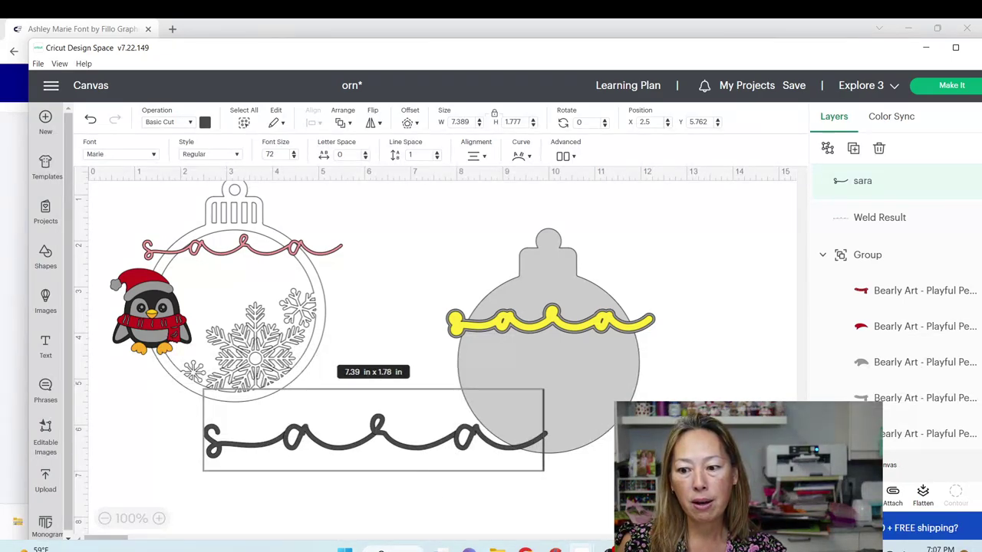
pyautogui.click(860, 495)
pyautogui.click(887, 391)
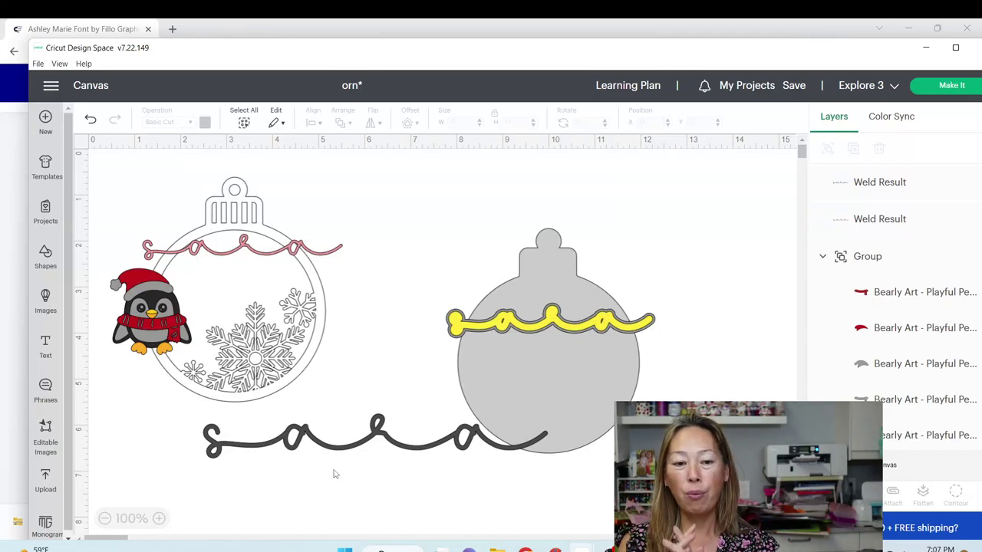
pyautogui.click(494, 458)
pyautogui.moveTo(546, 458); pyautogui.dragTo(556, 213)
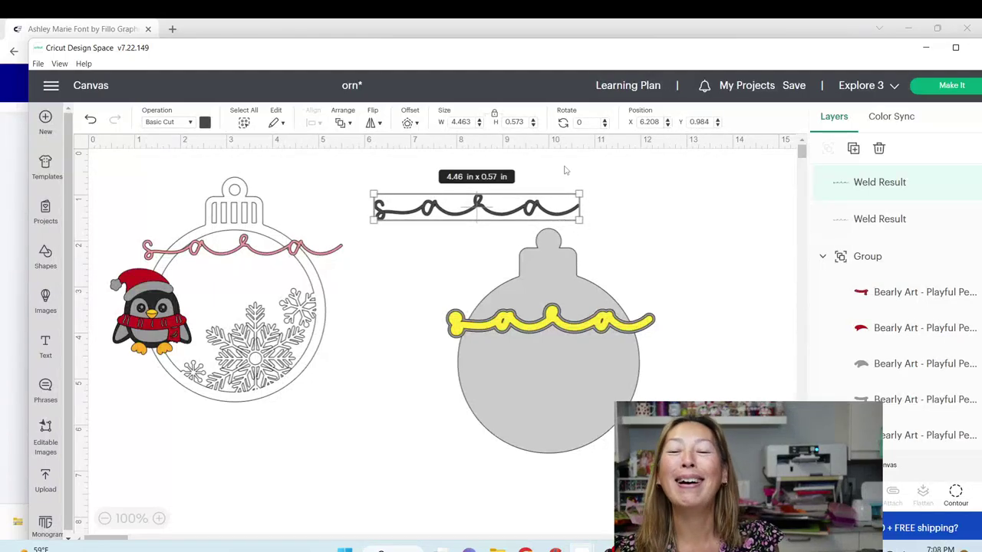
# Step: Add two 0.05 in offset layers around the welded script name
pyautogui.click(407, 124)
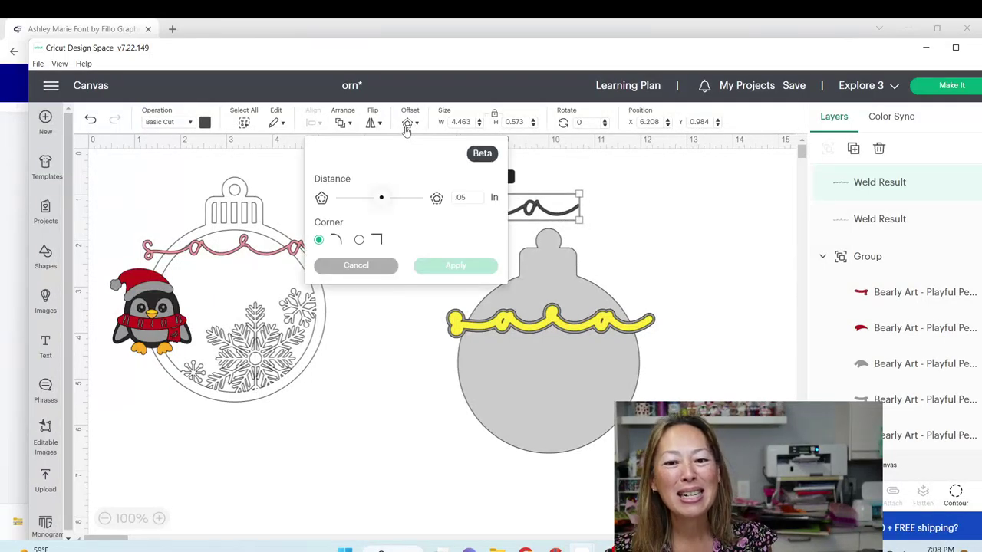
pyautogui.click(440, 269)
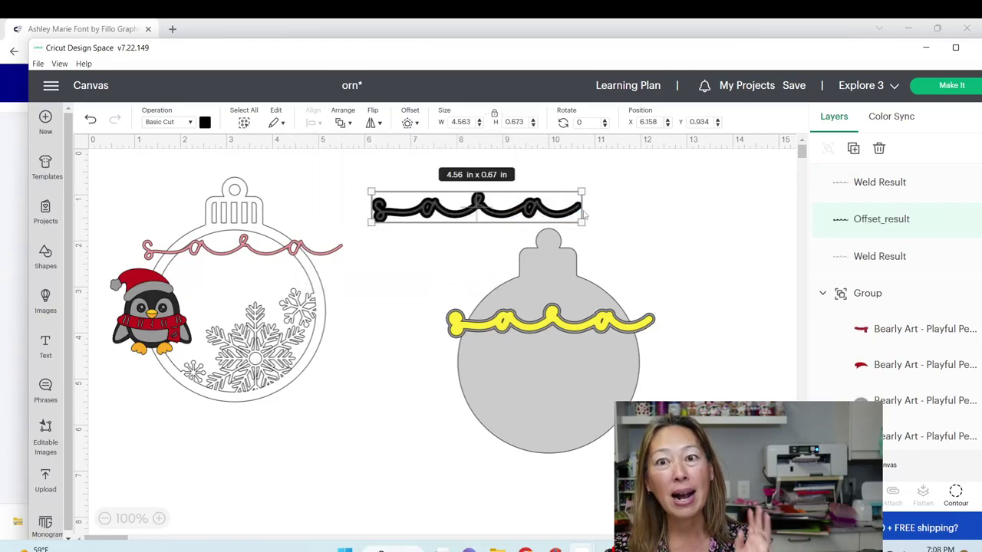
pyautogui.click(408, 124)
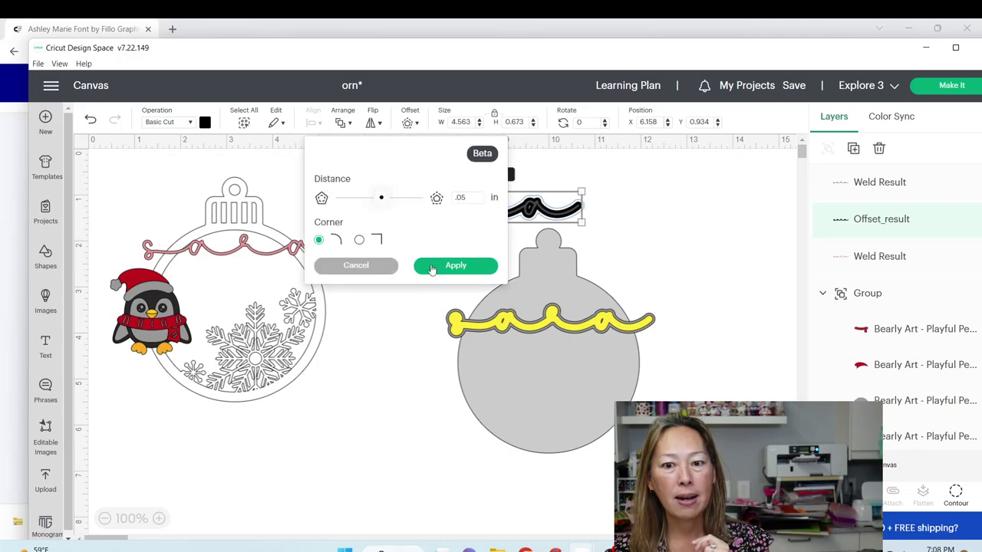
pyautogui.click(432, 268)
# Step: Spread the name, the black offset and the grey offset apart on the canvas
pyautogui.click(644, 197)
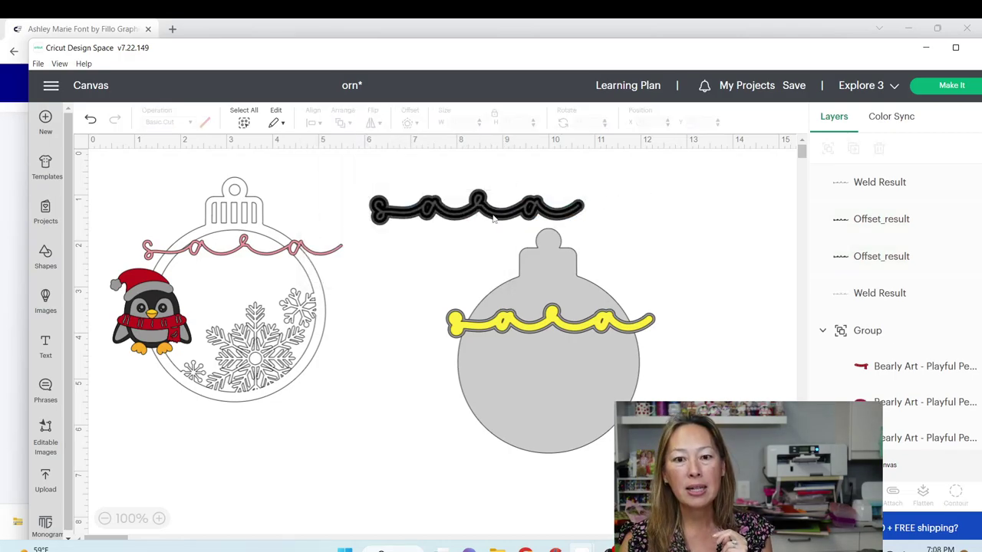
pyautogui.moveTo(494, 219); pyautogui.dragTo(660, 192)
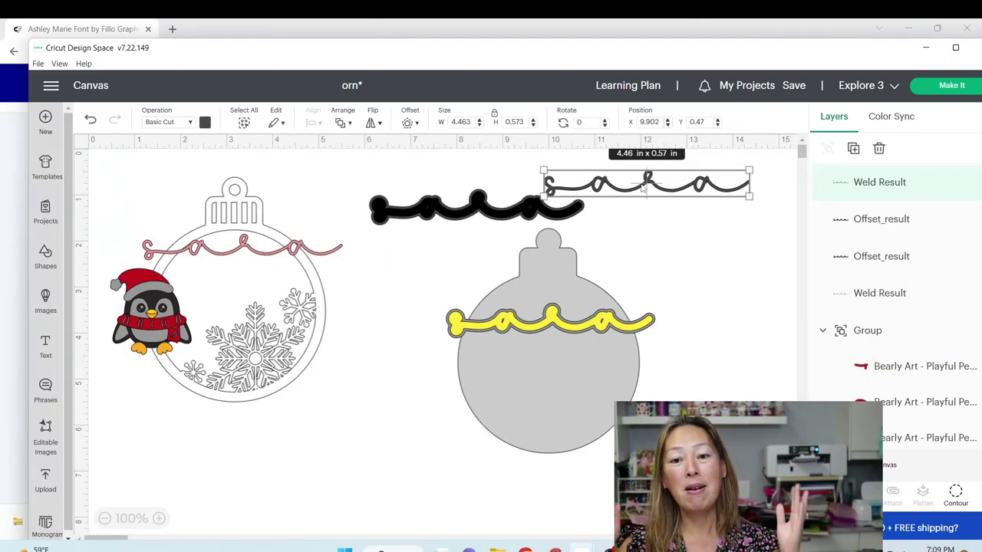
pyautogui.moveTo(429, 219); pyautogui.dragTo(666, 256)
pyautogui.moveTo(407, 205); pyautogui.dragTo(355, 190)
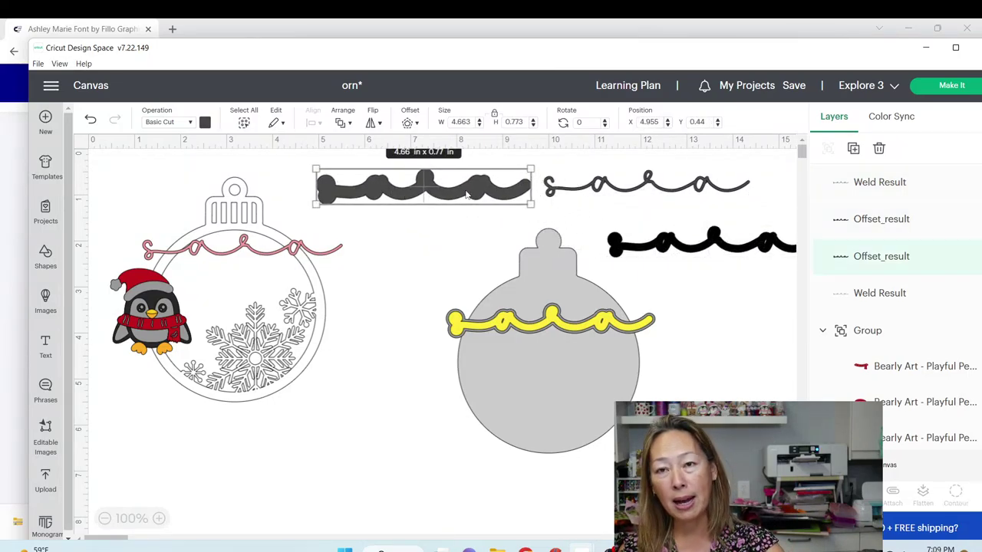